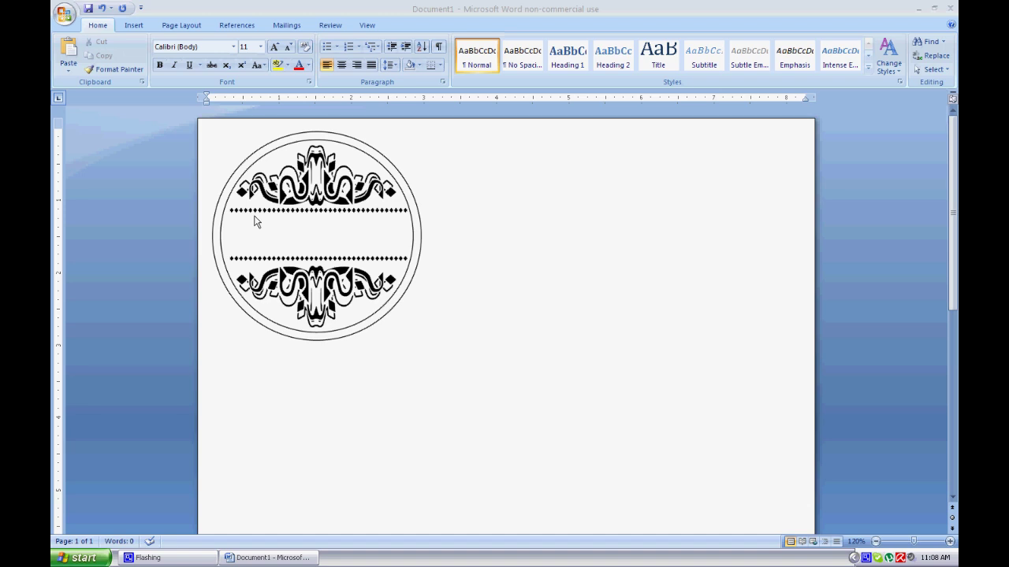
Step: Type 'Well Done!' beside the circular stamp and set it to 36 pt
left_click(431, 286)
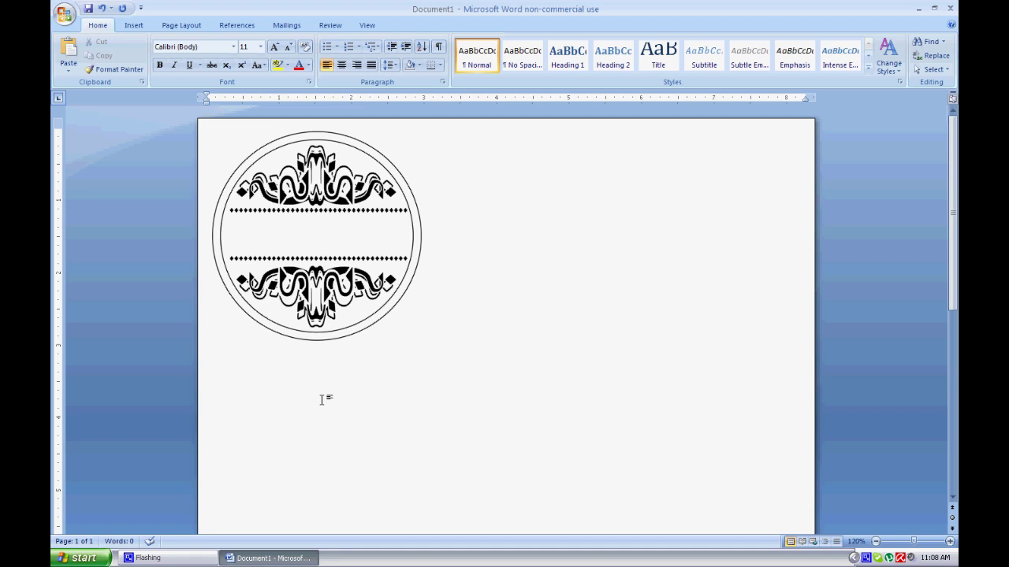
type("Well Done!")
left_click_drag(477, 339, 435, 337)
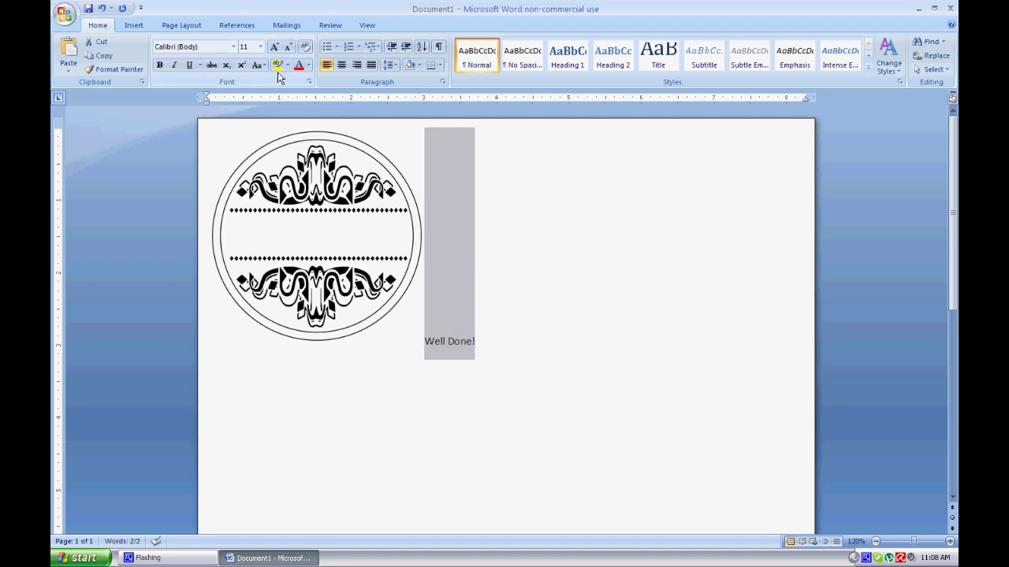
left_click(260, 47)
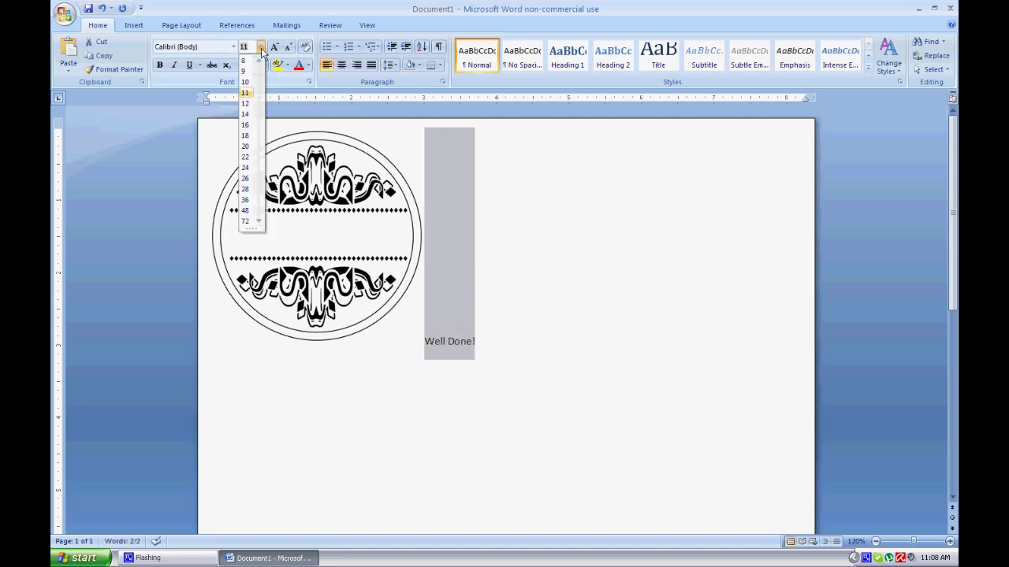
left_click(245, 199)
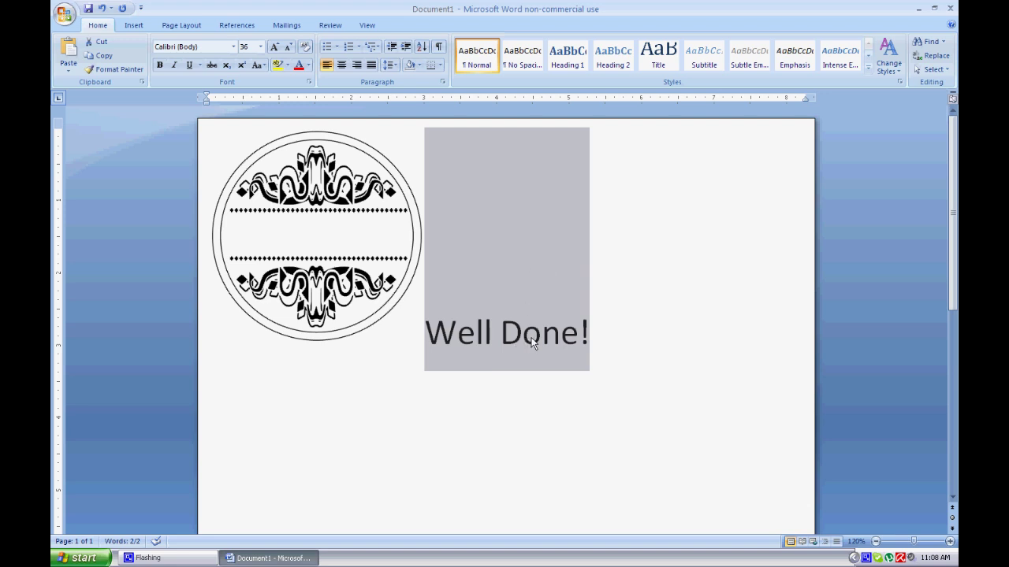
left_click(617, 353)
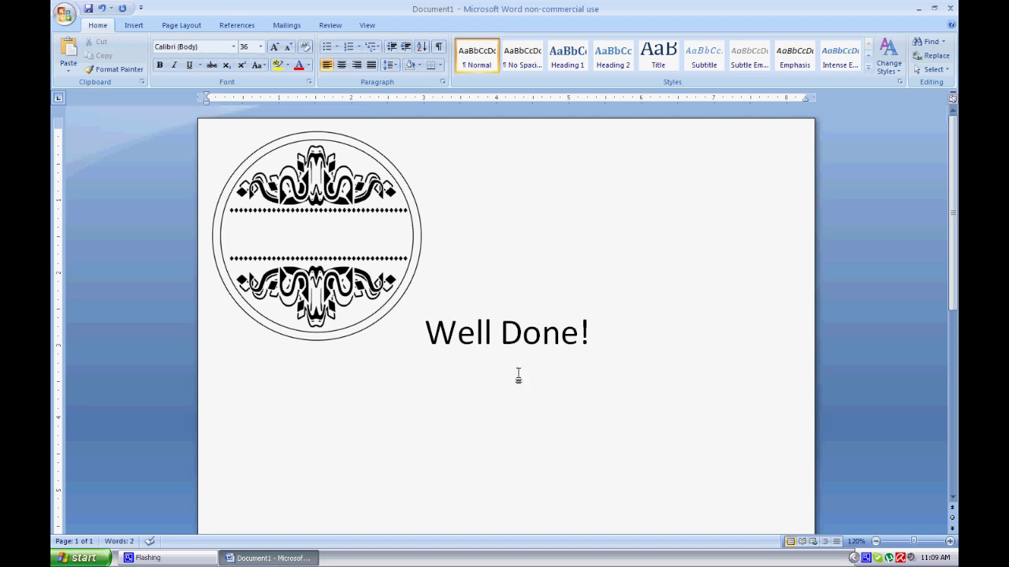
Step: Set the stamp picture's text wrapping to Behind Text
right_click(314, 178)
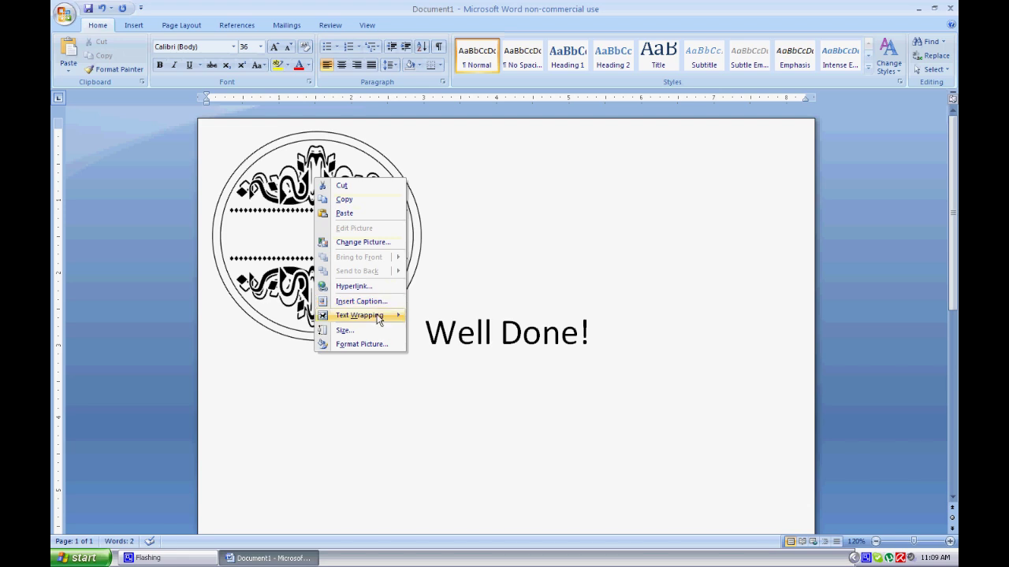
mouse_move(346, 317)
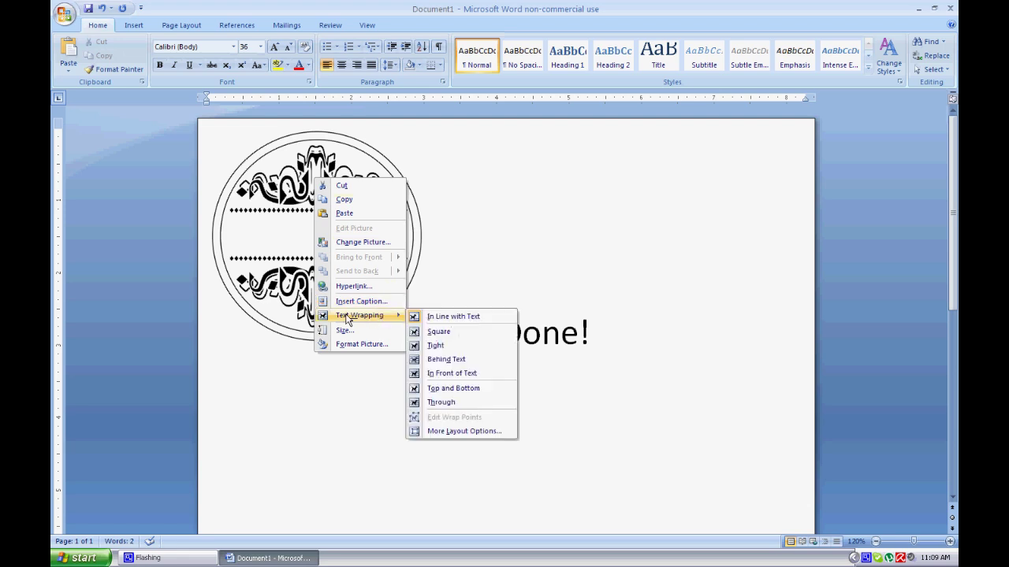
left_click(493, 361)
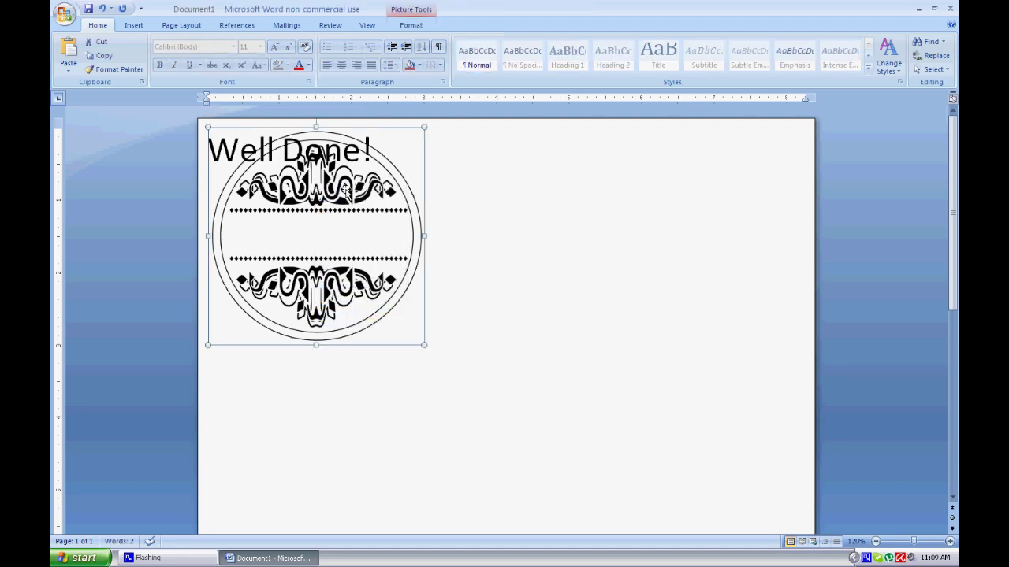
Step: Drag the stamp picture down to mid-page, just below 'Well Done!'
left_click_drag(322, 189, 555, 264)
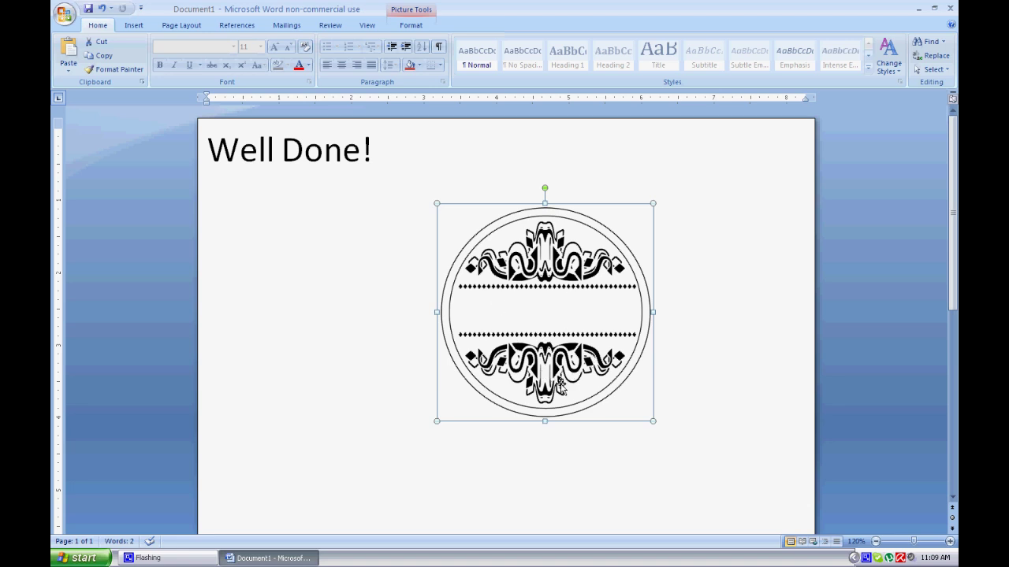
left_click_drag(550, 372, 517, 162)
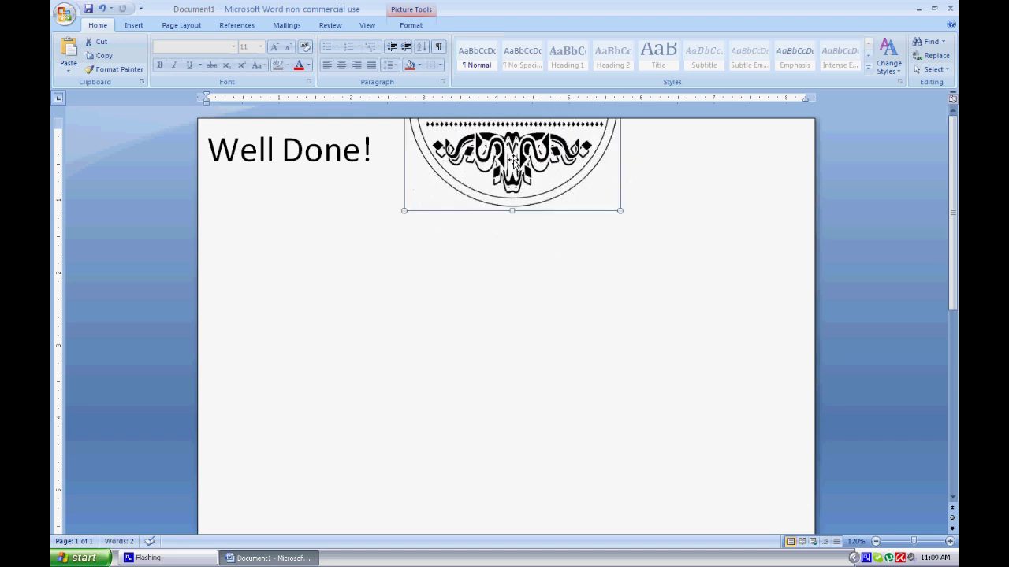
left_click_drag(517, 157, 522, 385)
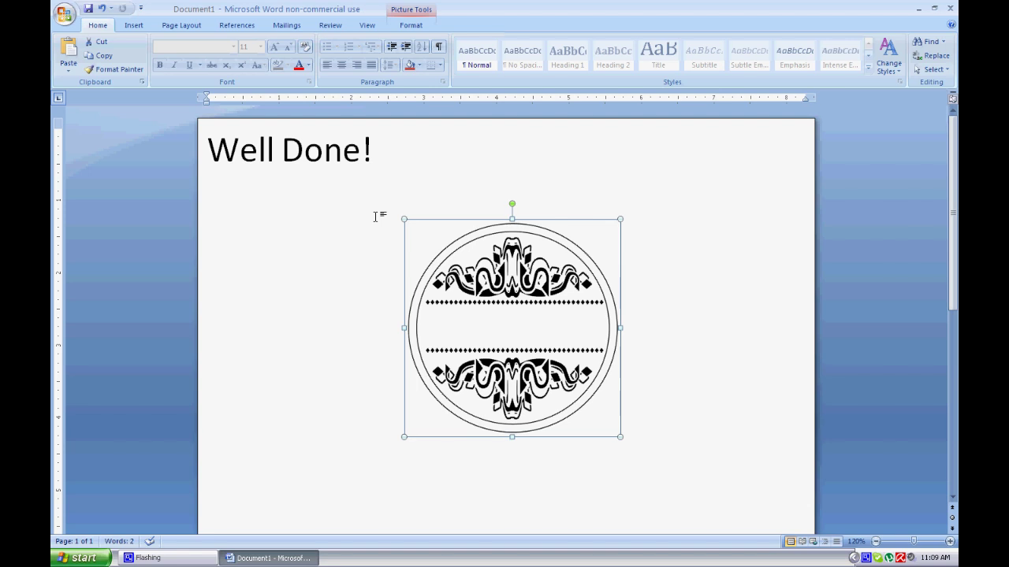
left_click(211, 153)
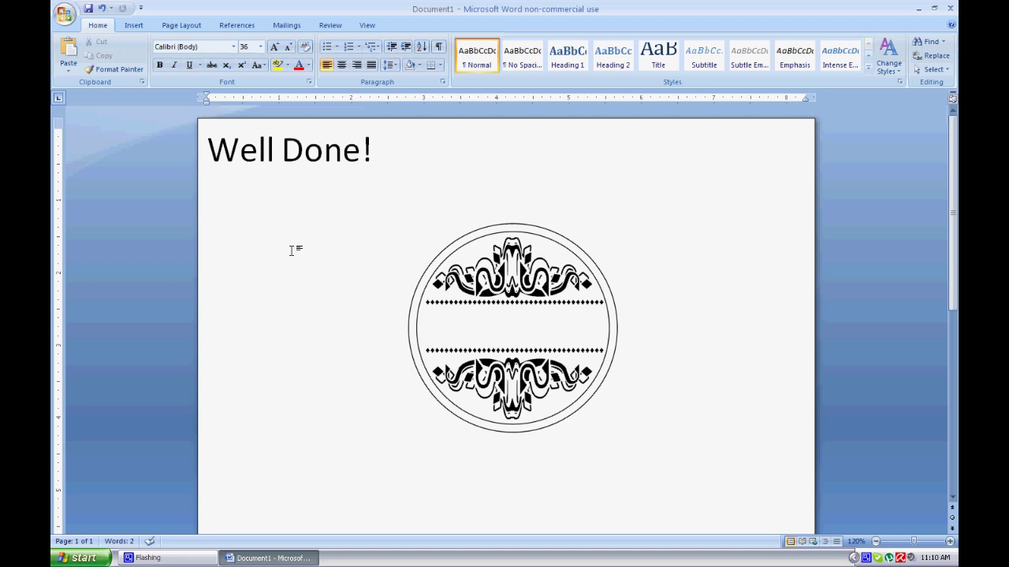
Step: Add two blank lines above 'Well Done!' to push it down the page
left_click_drag(503, 269, 573, 182)
left_click(209, 148)
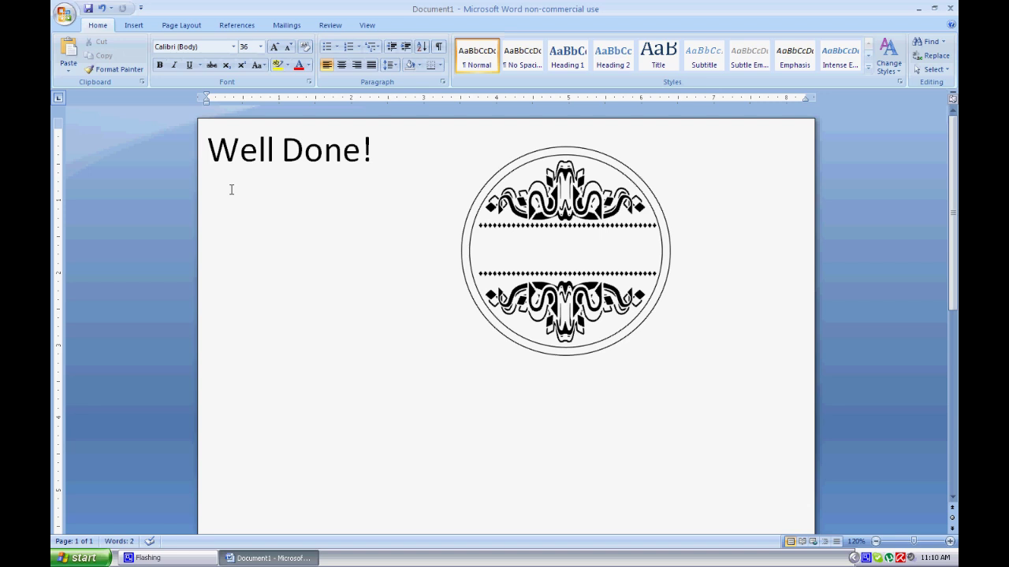
key("Return")
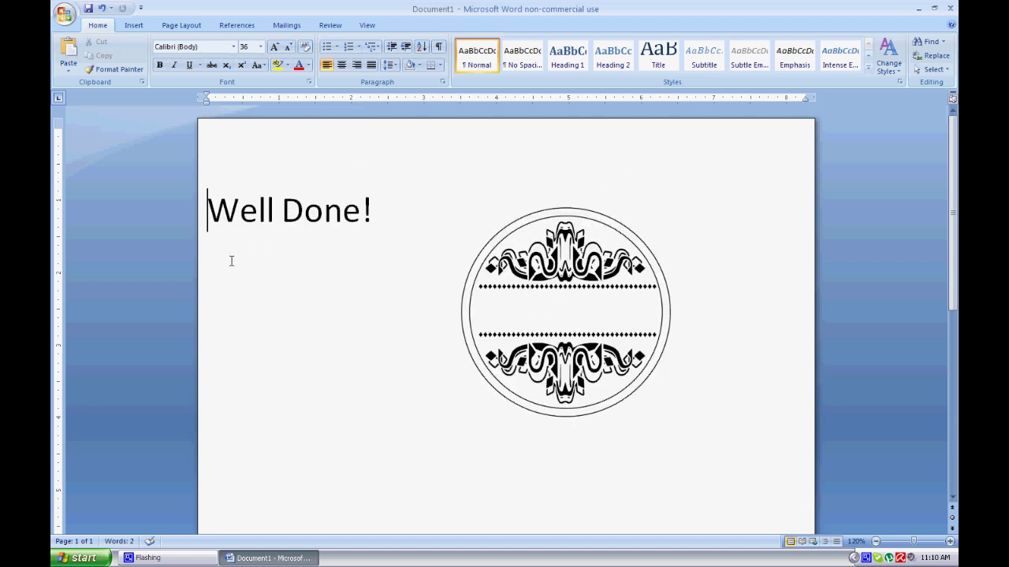
key("Return")
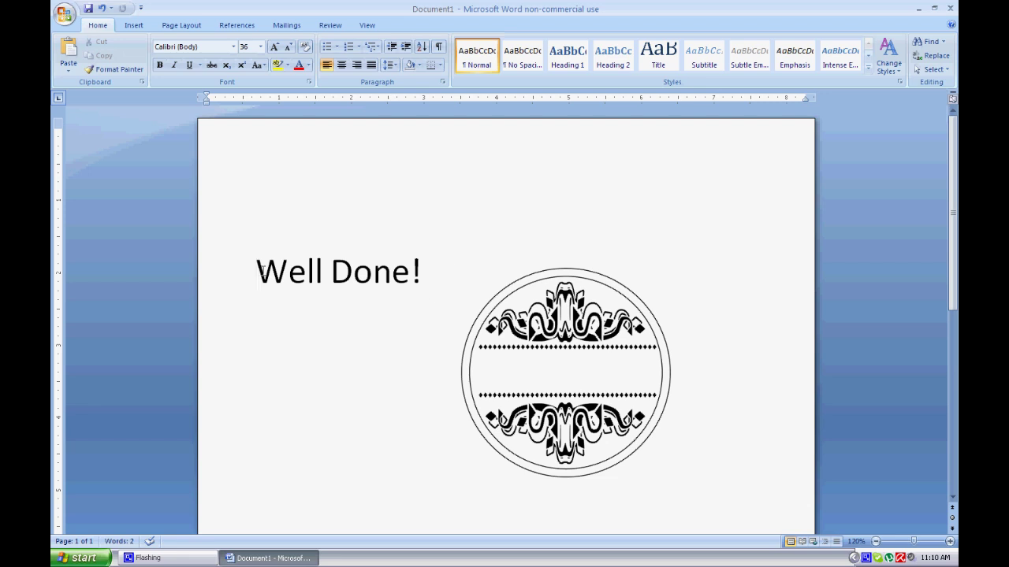
Step: Place the stamp picture to the right of 'Well Done!' and select the text
left_click_drag(580, 325, 363, 228)
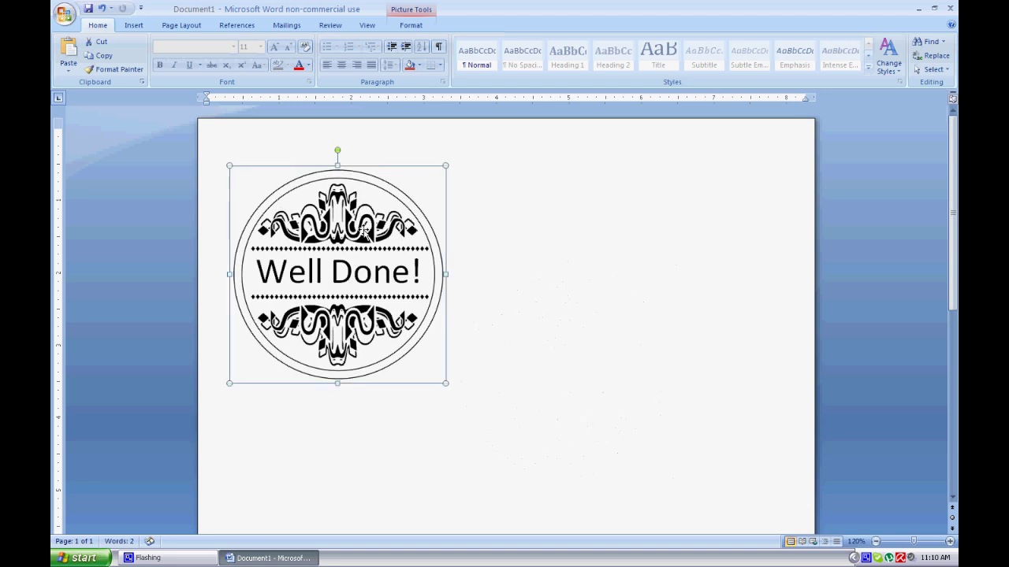
left_click_drag(337, 230, 619, 237)
left_click(258, 269)
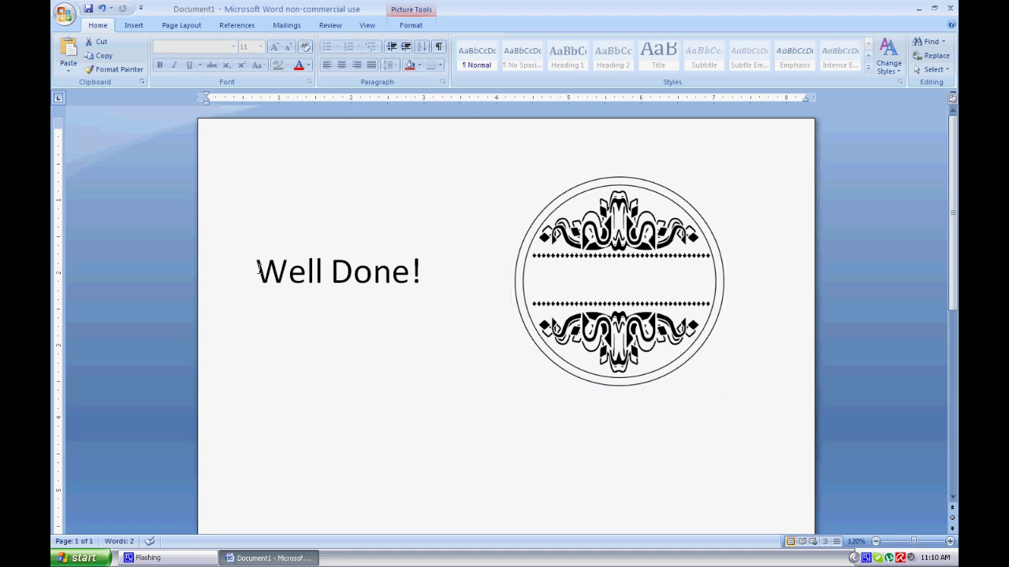
left_click_drag(258, 268, 424, 272)
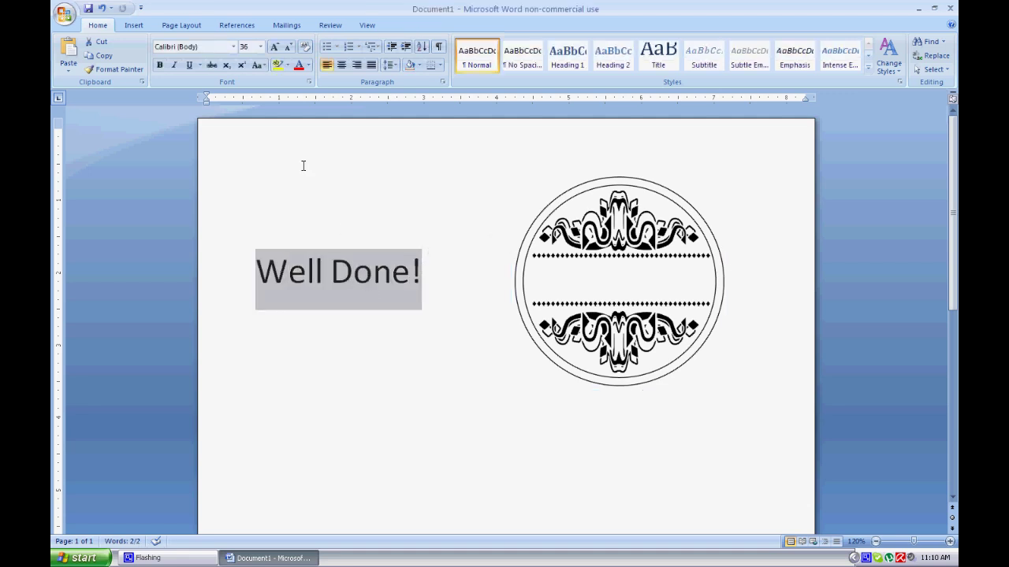
Step: Change the 'Well Done!' font colour to Purple
left_click(309, 66)
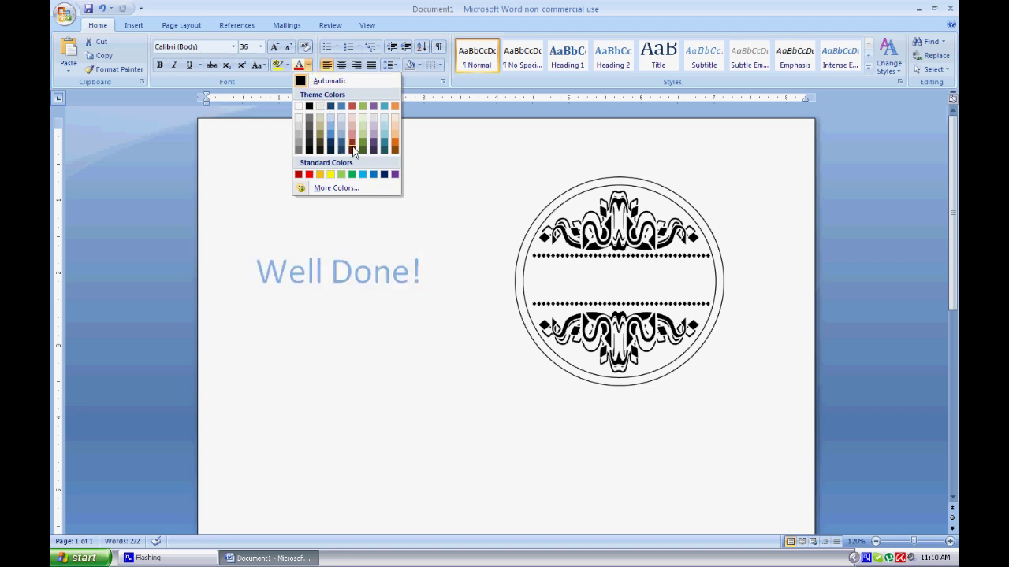
left_click(394, 175)
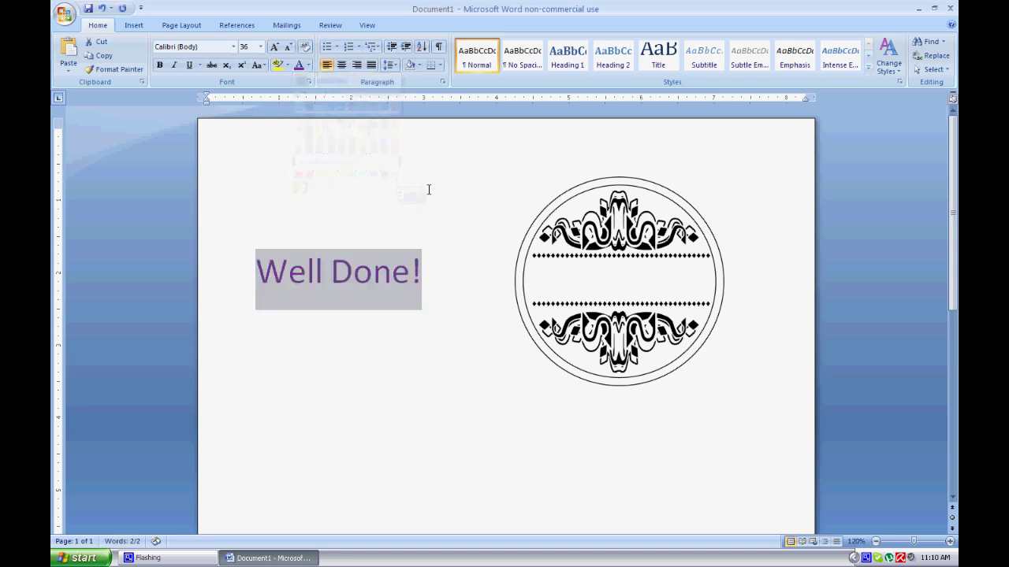
left_click(454, 272)
left_click(611, 238)
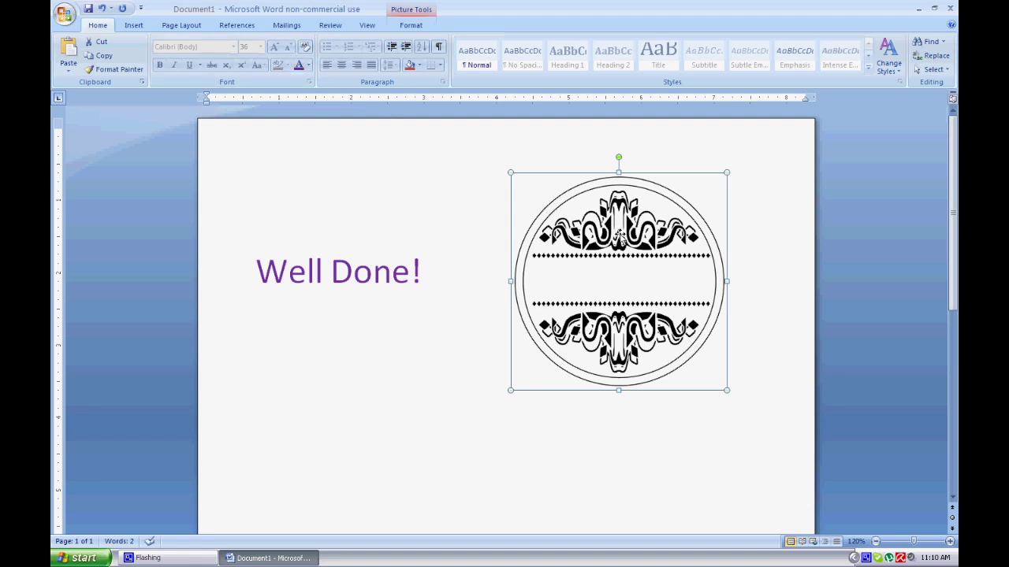
Step: Recolor the stamp picture with Accent color 4 Light in Format Picture
right_click(619, 234)
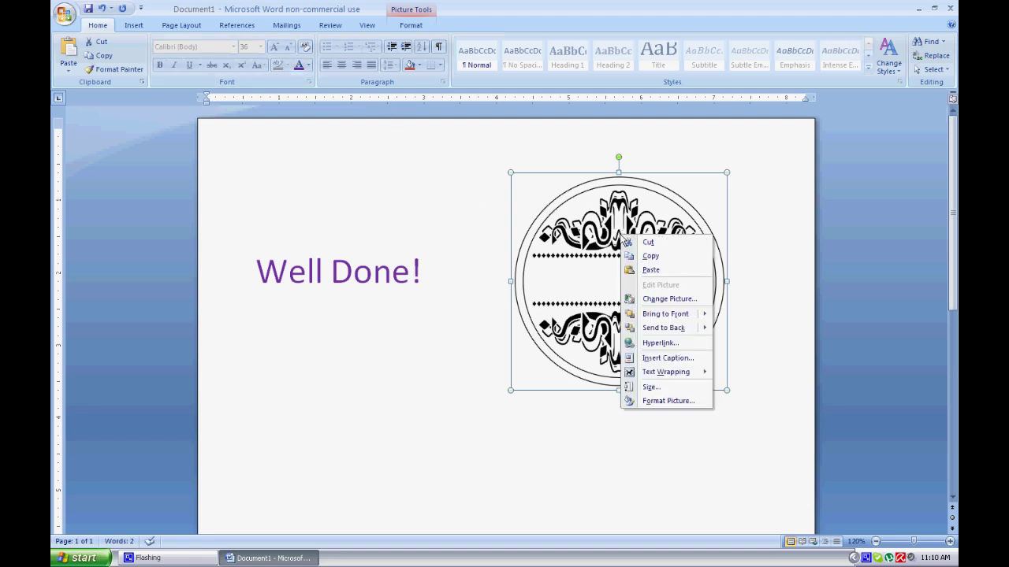
left_click(668, 401)
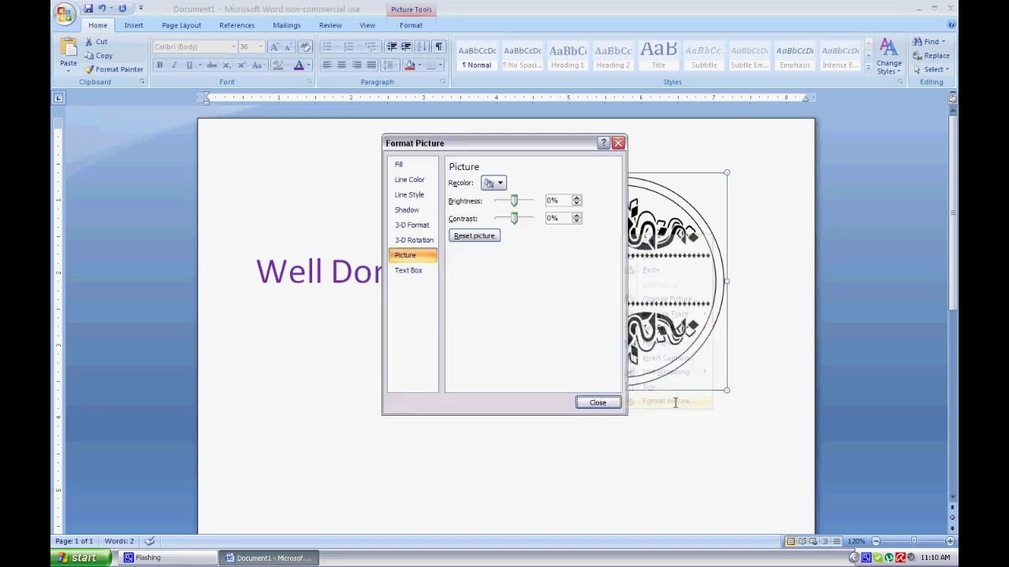
left_click(496, 184)
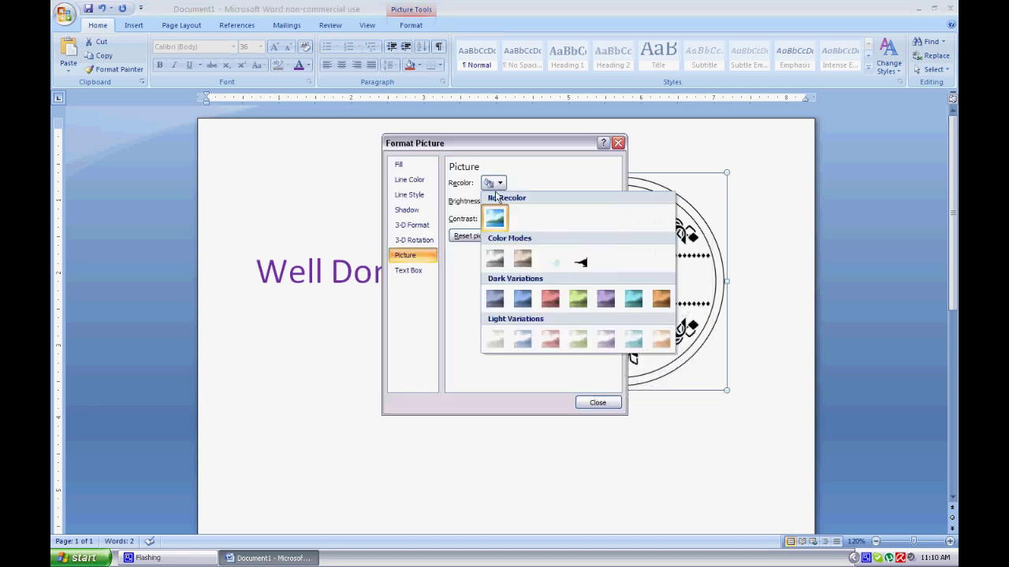
left_click(607, 343)
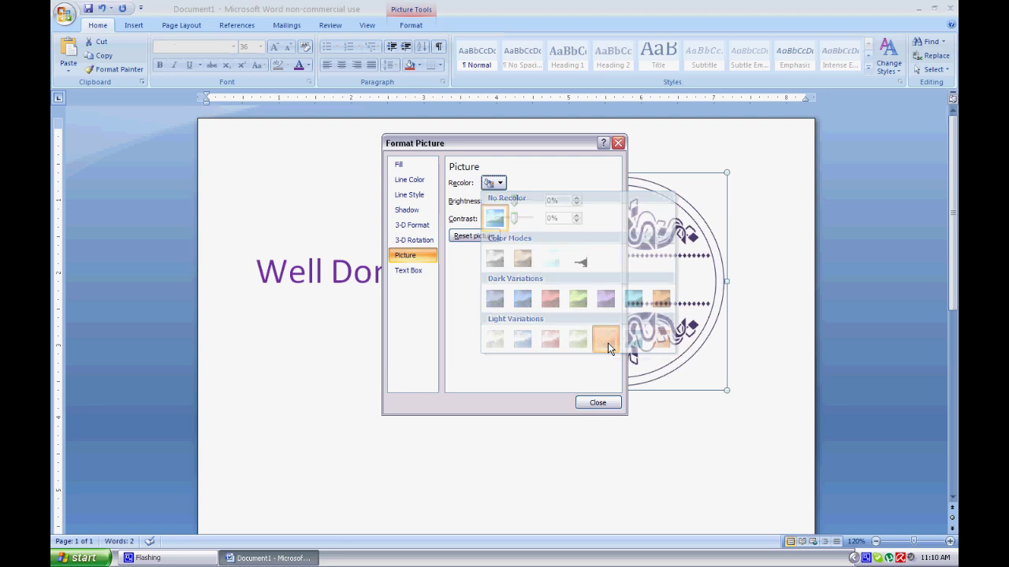
left_click(598, 404)
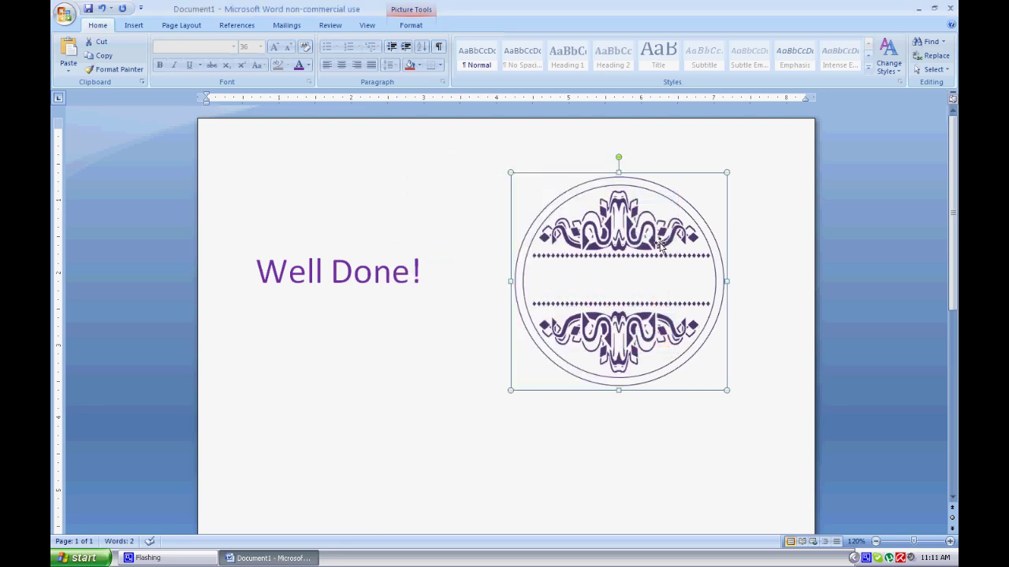
Step: Drag the purple stamp over 'Well Done!' so the text sits centred within it
left_click_drag(655, 235, 376, 227)
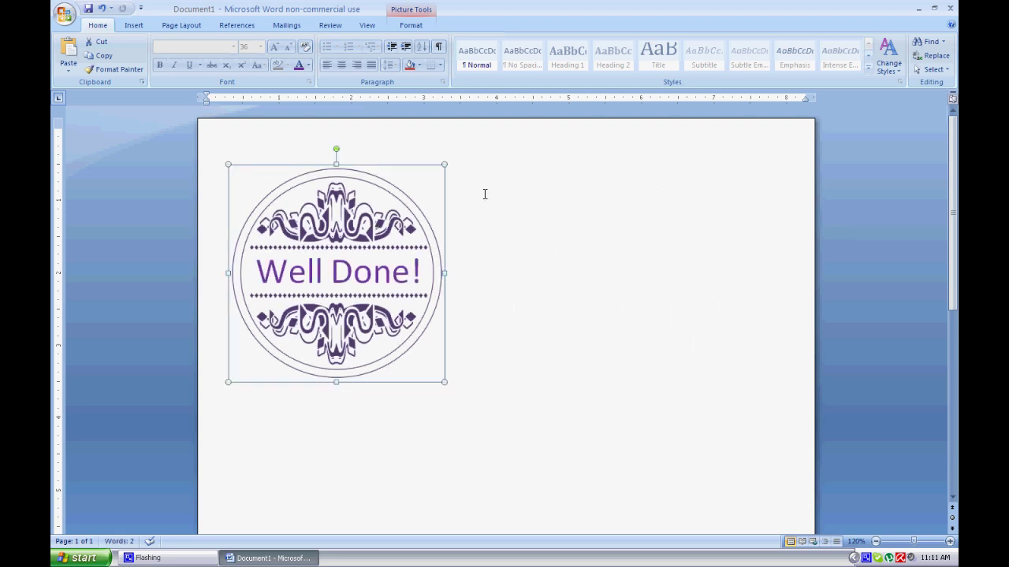
left_click(505, 212)
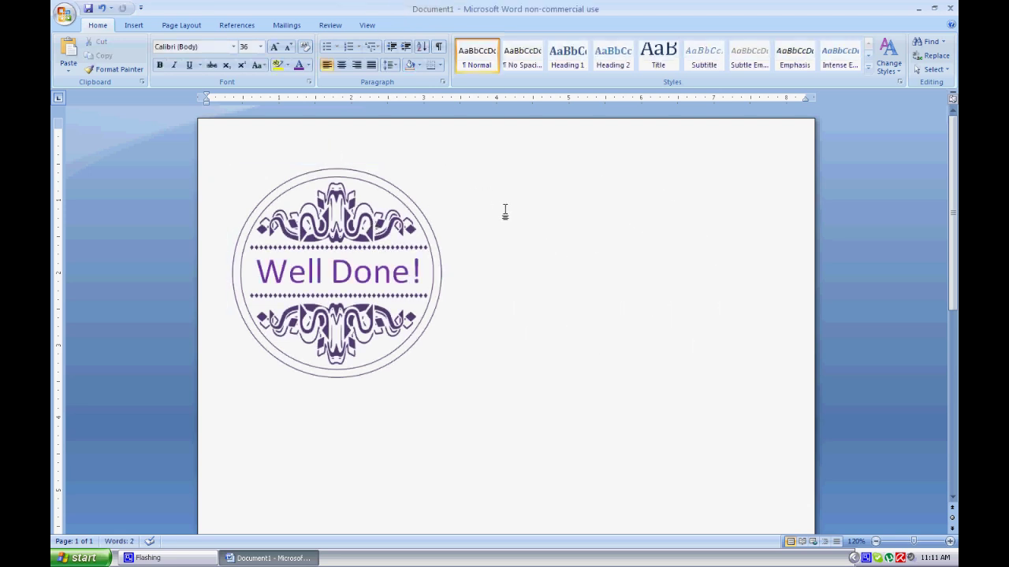